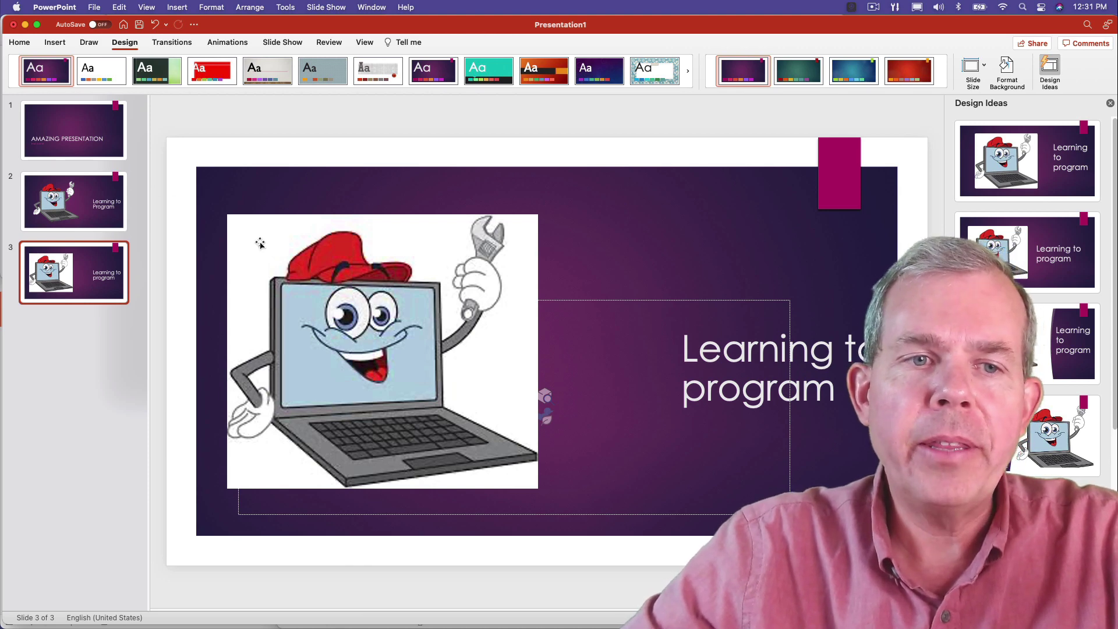
Nudge the laptop picture on slide 3, then move slide 2's laptop cartoon to a new position.
left_click_drag(260, 243, 304, 254)
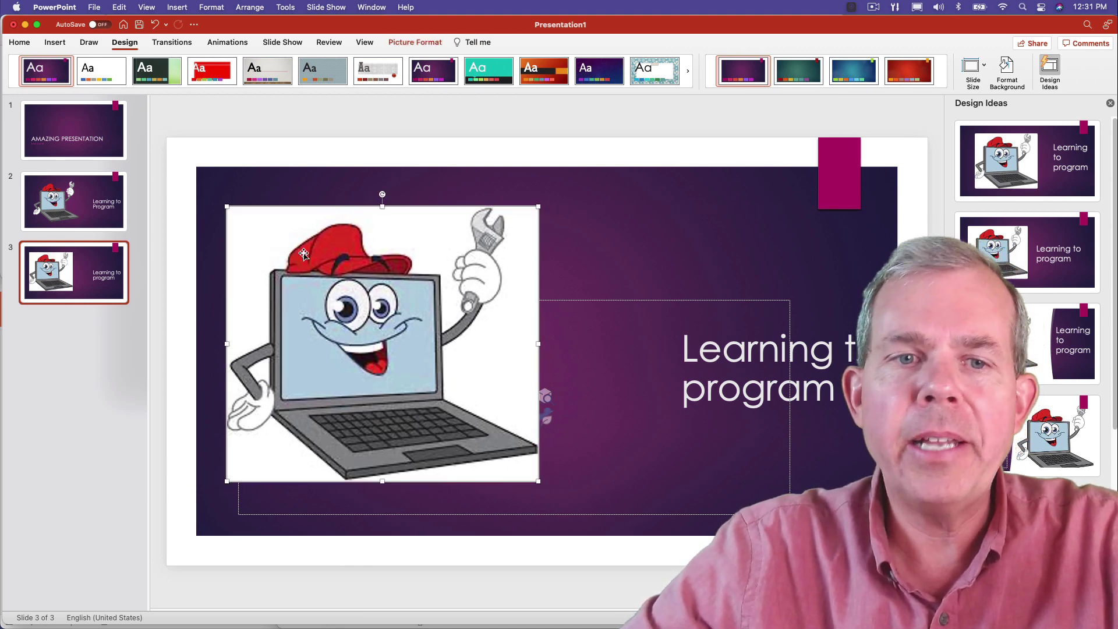
left_click(121, 223)
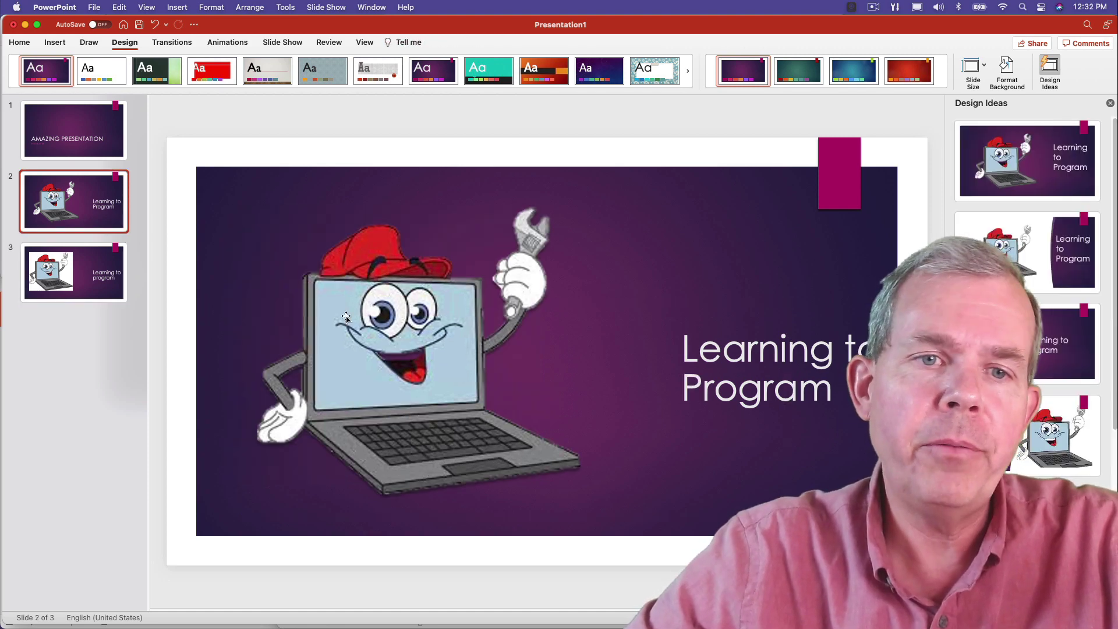
left_click_drag(430, 306, 549, 216)
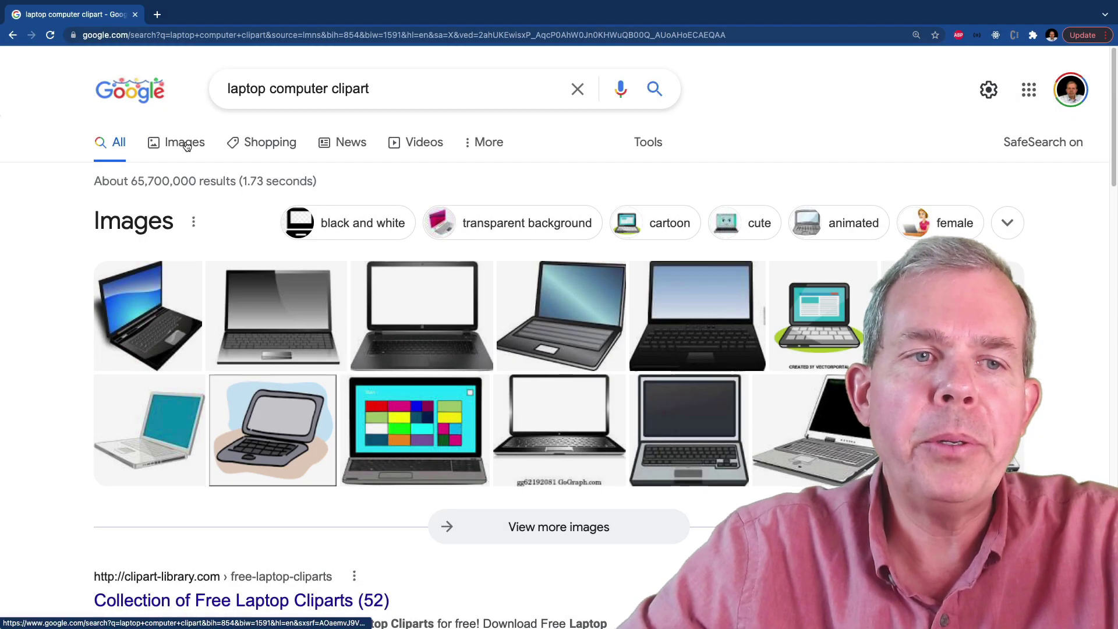
Show image results for 'laptop computer clipart' filtered to Creative Commons licenses and browse them.
left_click(187, 145)
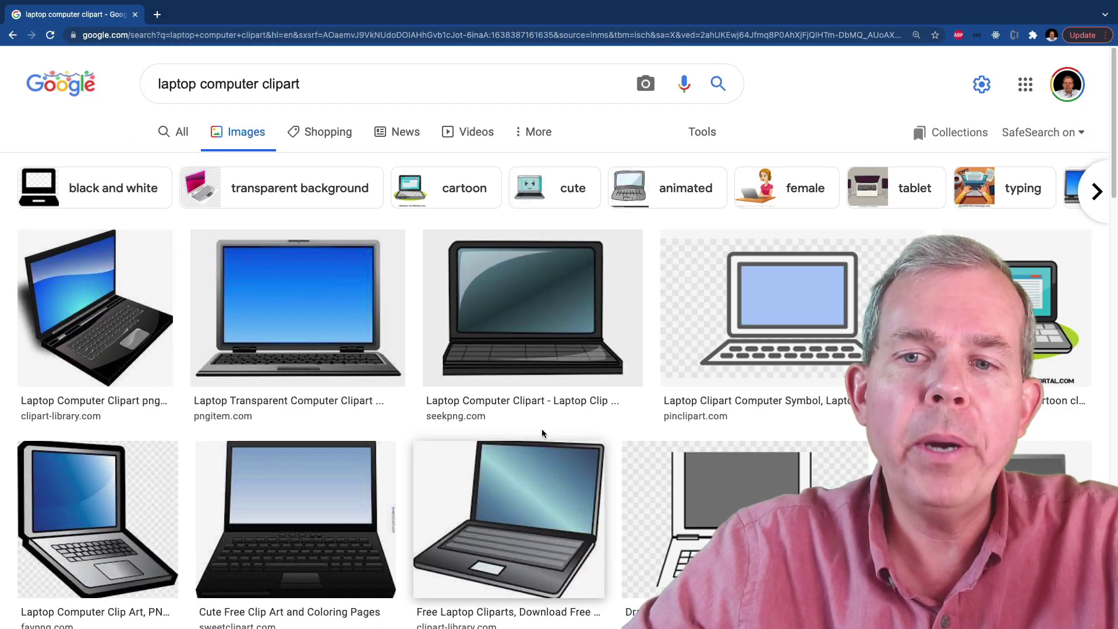
scroll(585, 406, "down", 8)
scroll(585, 406, "up", 10)
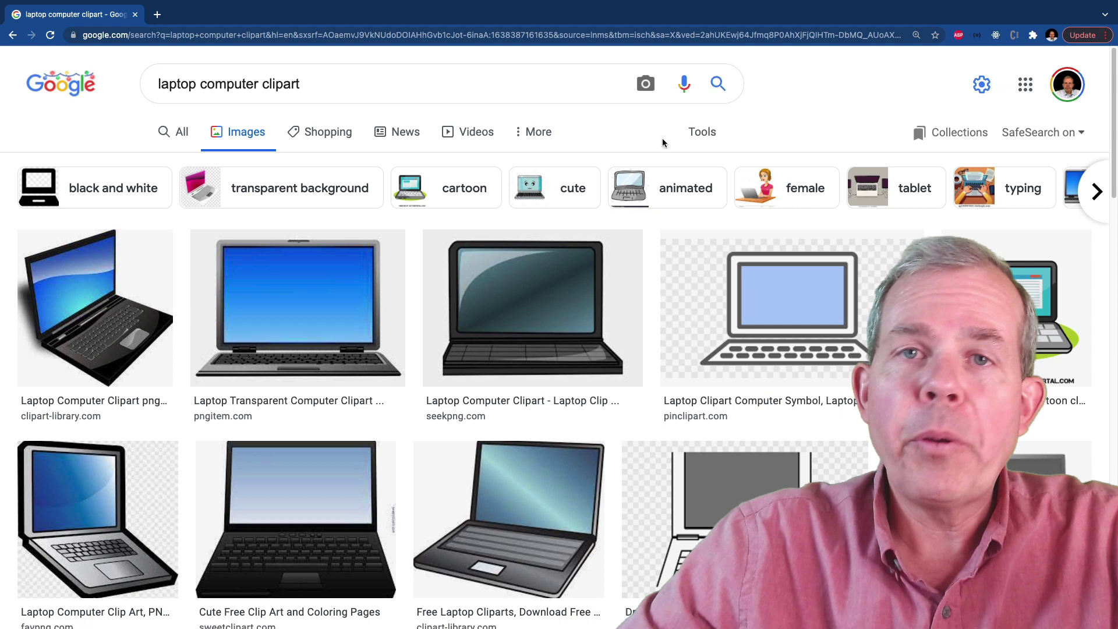
left_click(706, 144)
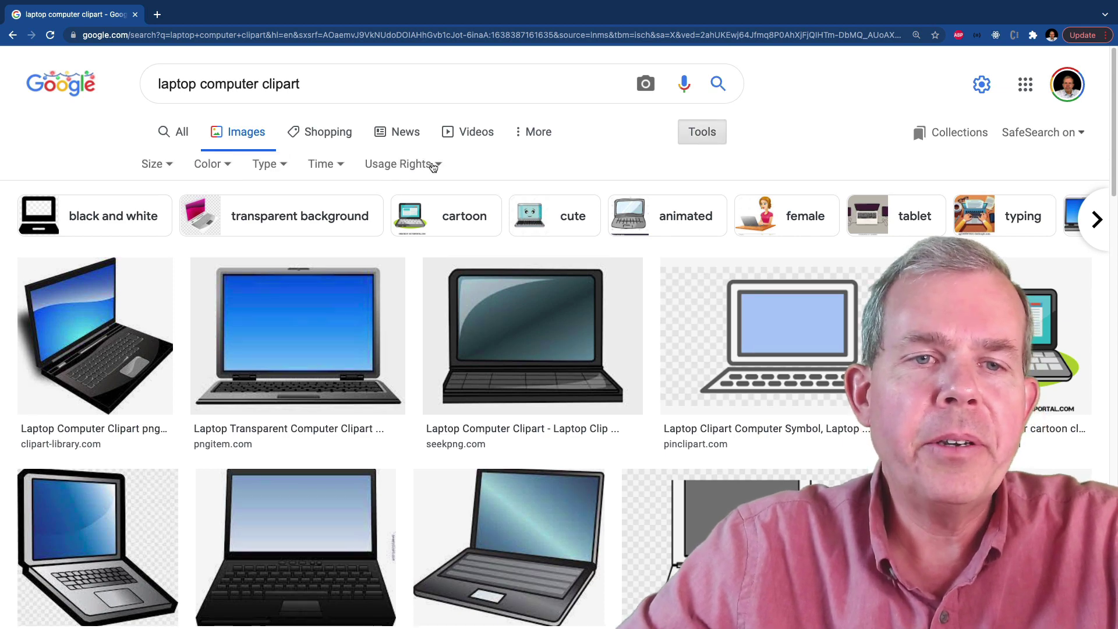
left_click(417, 166)
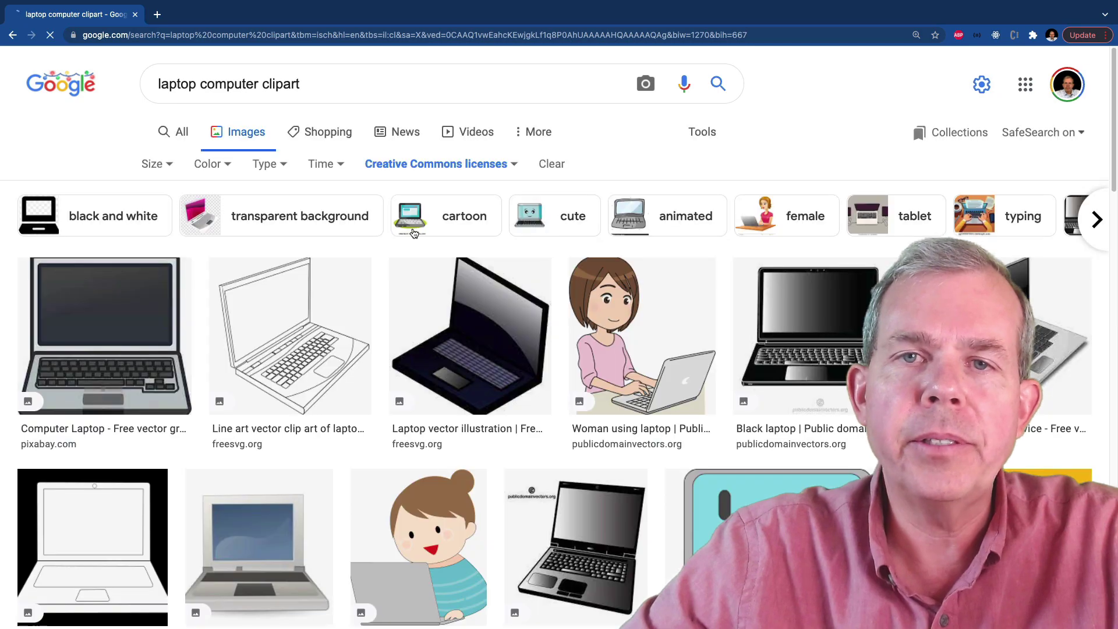
scroll(494, 274, "down", 6)
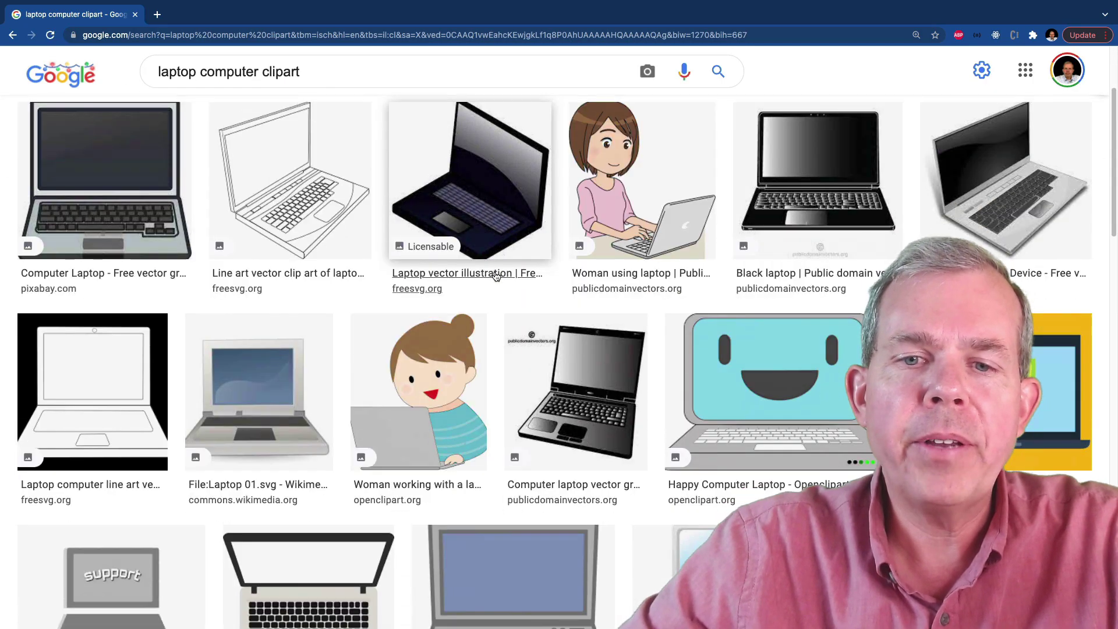
scroll(494, 274, "down", 4)
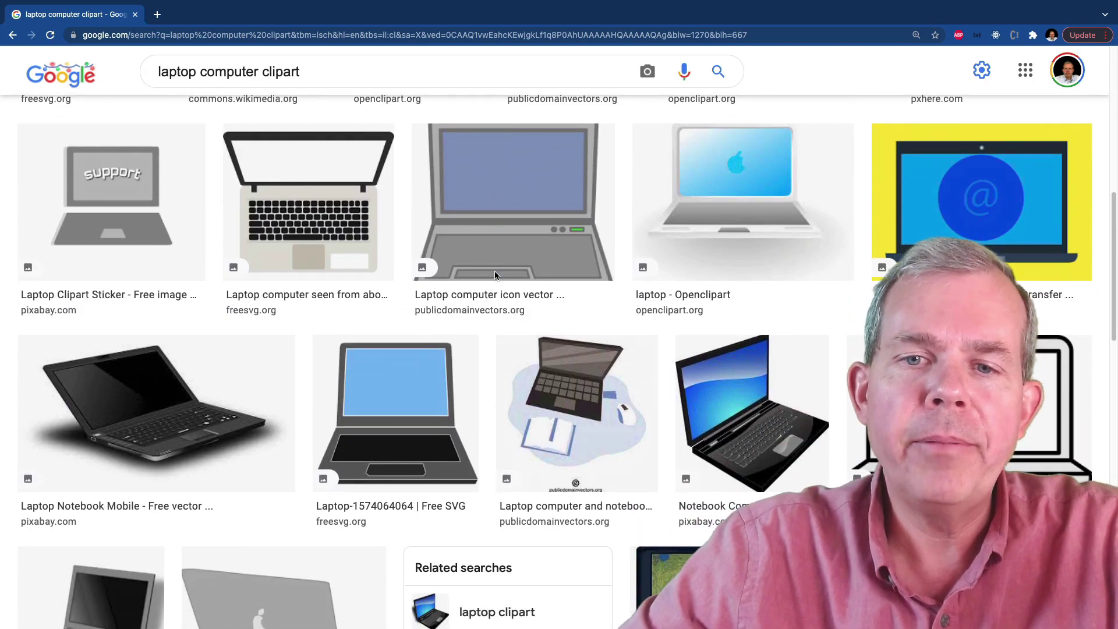
scroll(606, 316, "down", 8)
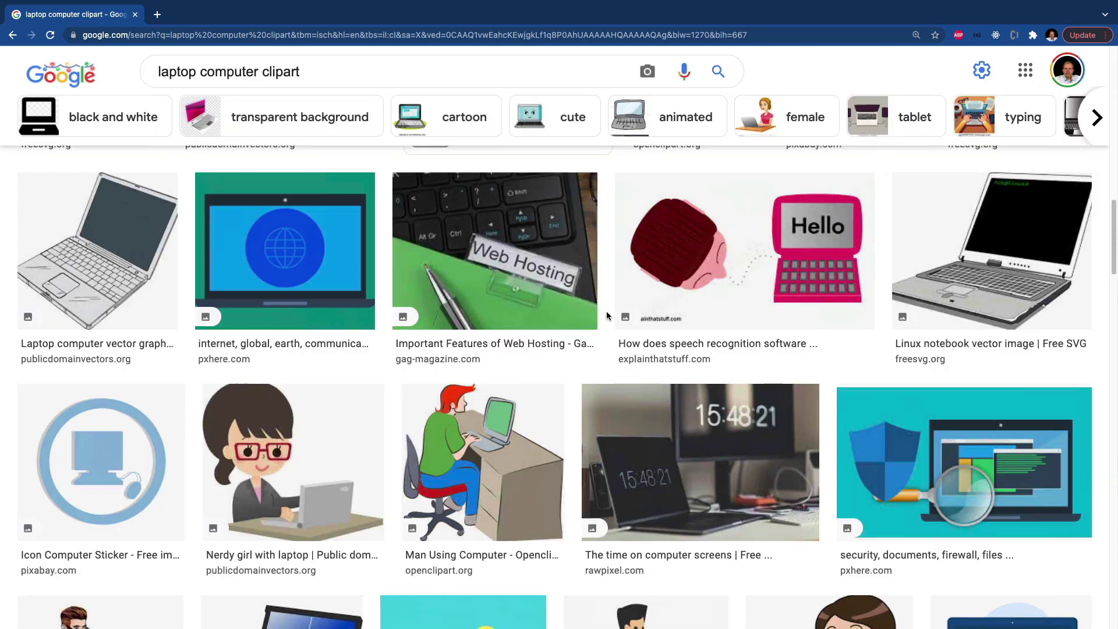
Open the teal security-laptop image's preview and copy the image to the clipboard.
left_click(926, 456)
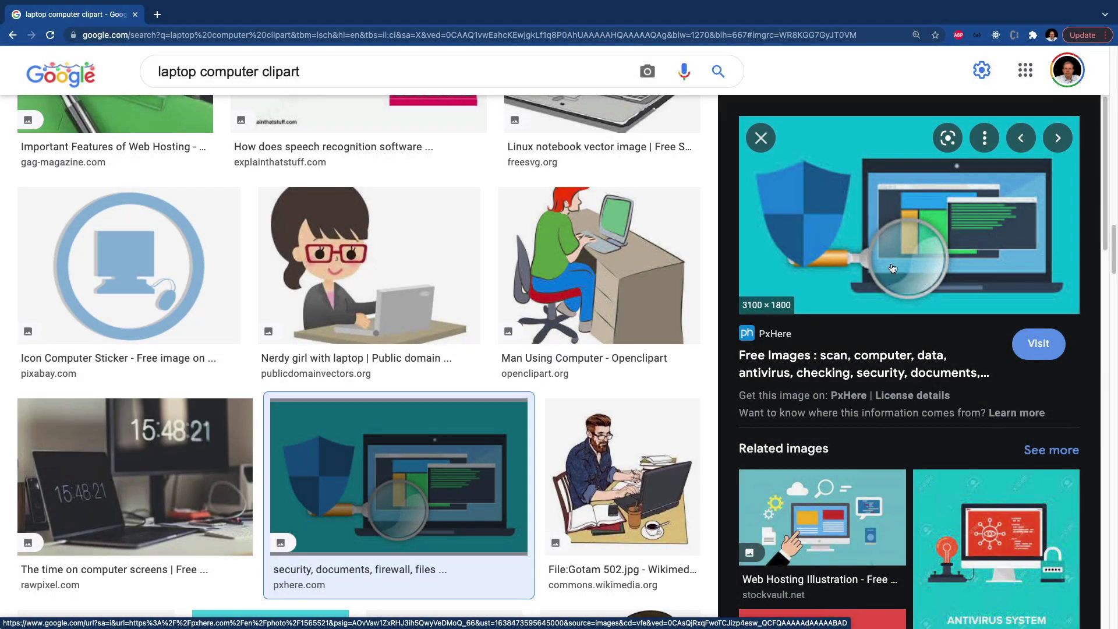
right_click(844, 195)
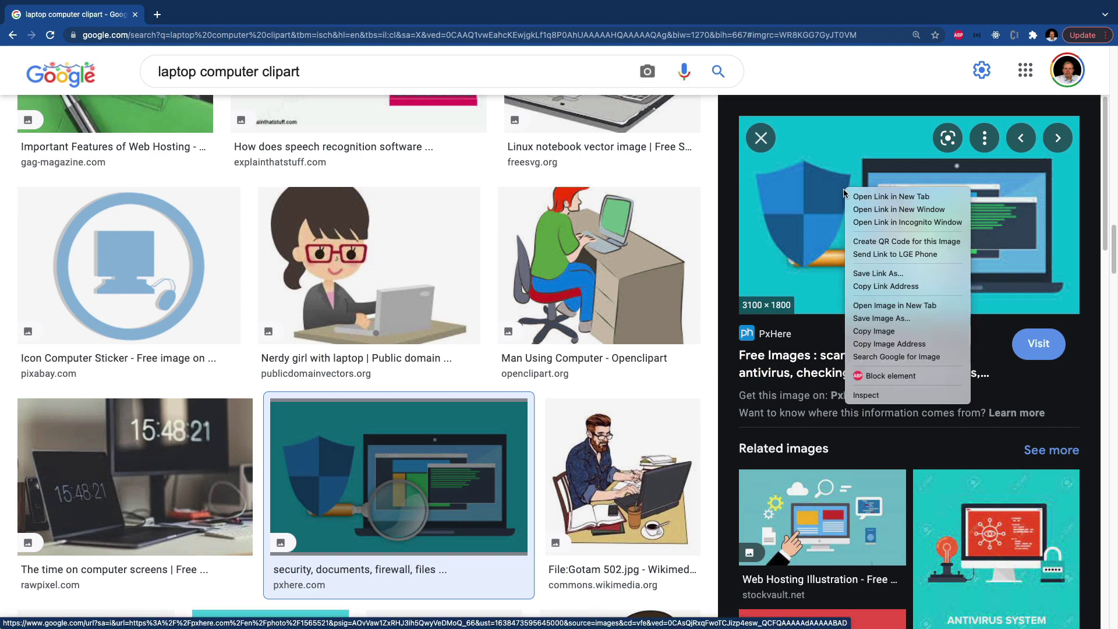
left_click(882, 332)
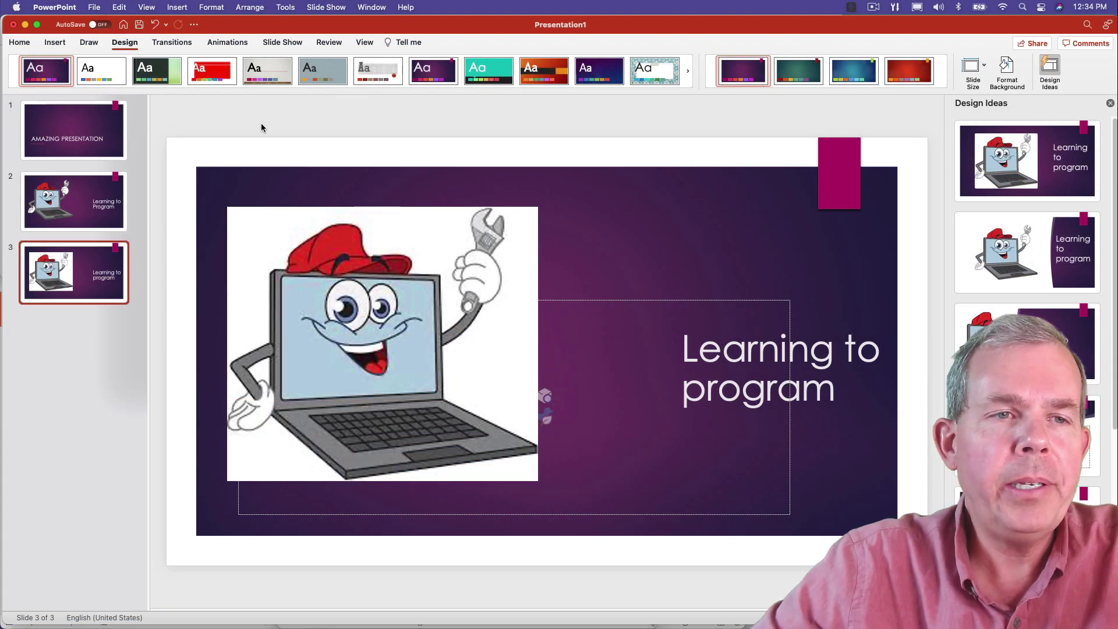
Add a new slide 4 with the dark purple two-box design.
left_click(19, 42)
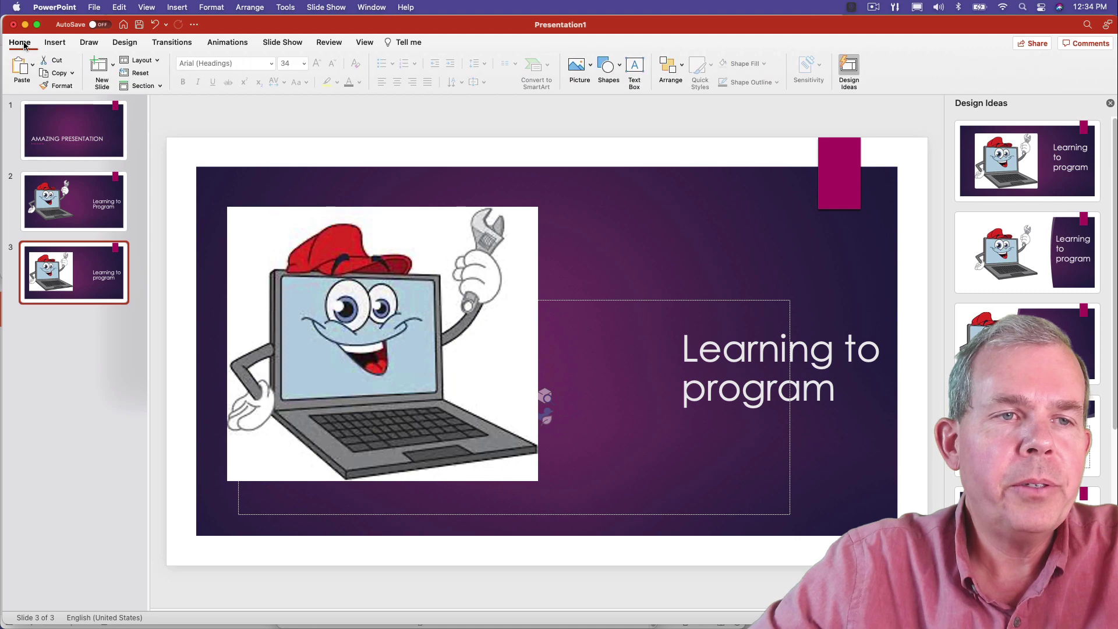
left_click(97, 66)
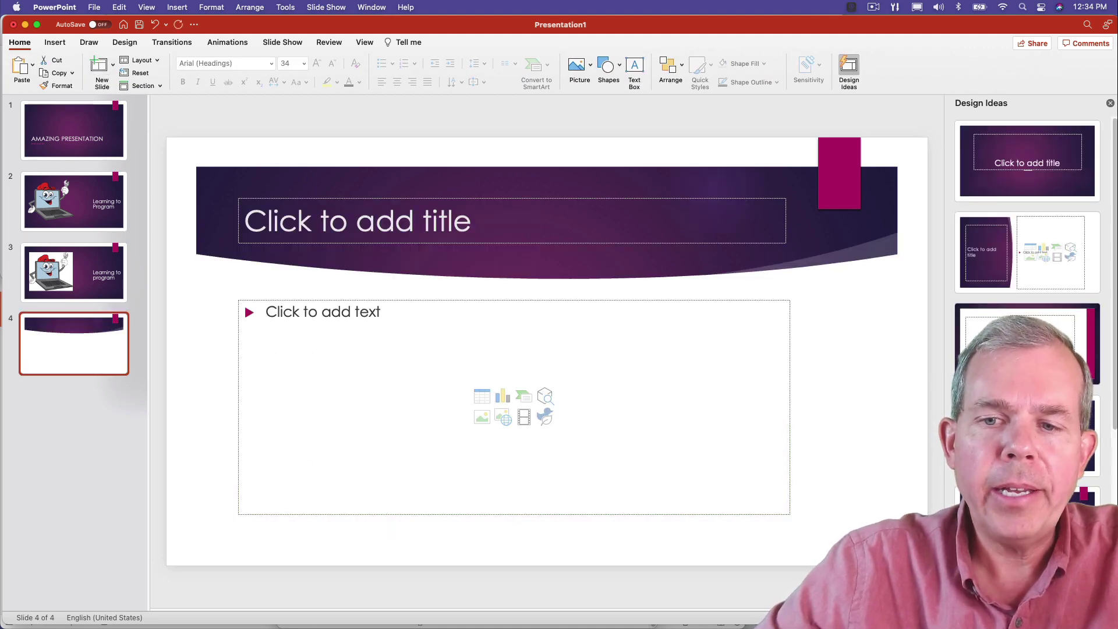
left_click(1025, 524)
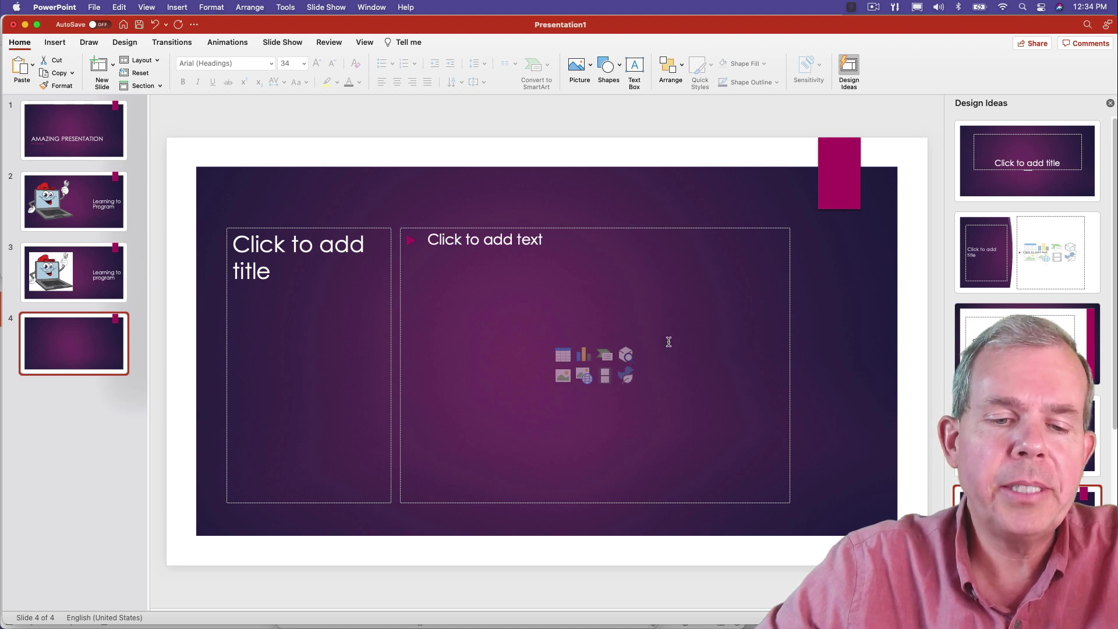
Paste the security image onto slide 4, move it top-left, and enlarge it to about 8.04 by 4.66 inches.
key("super+v")
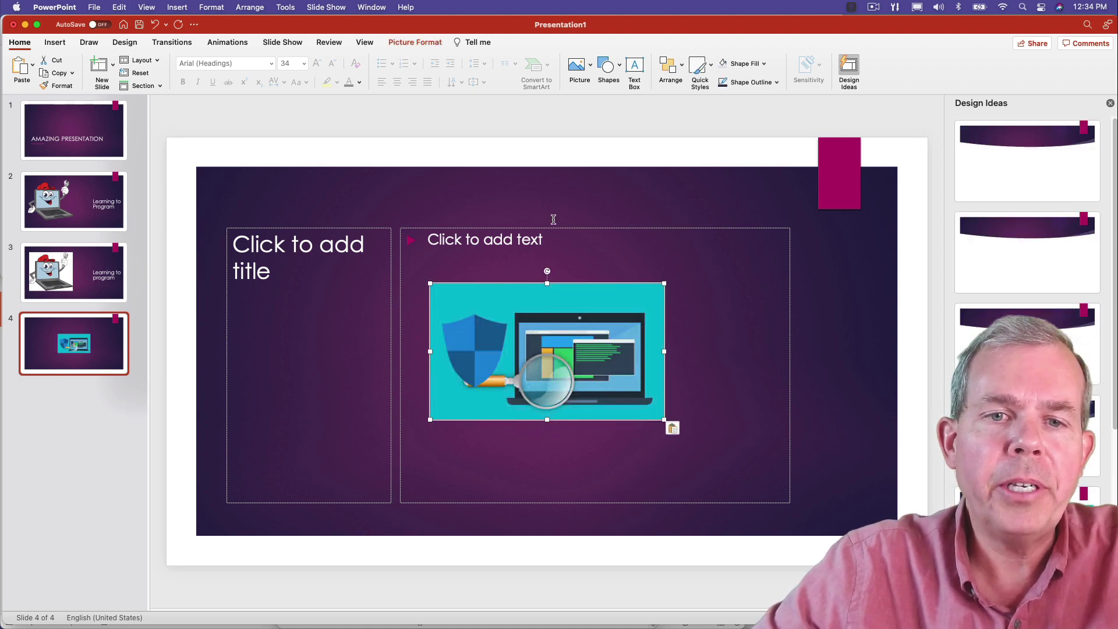
left_click_drag(527, 294, 309, 190)
left_click_drag(444, 314, 606, 493)
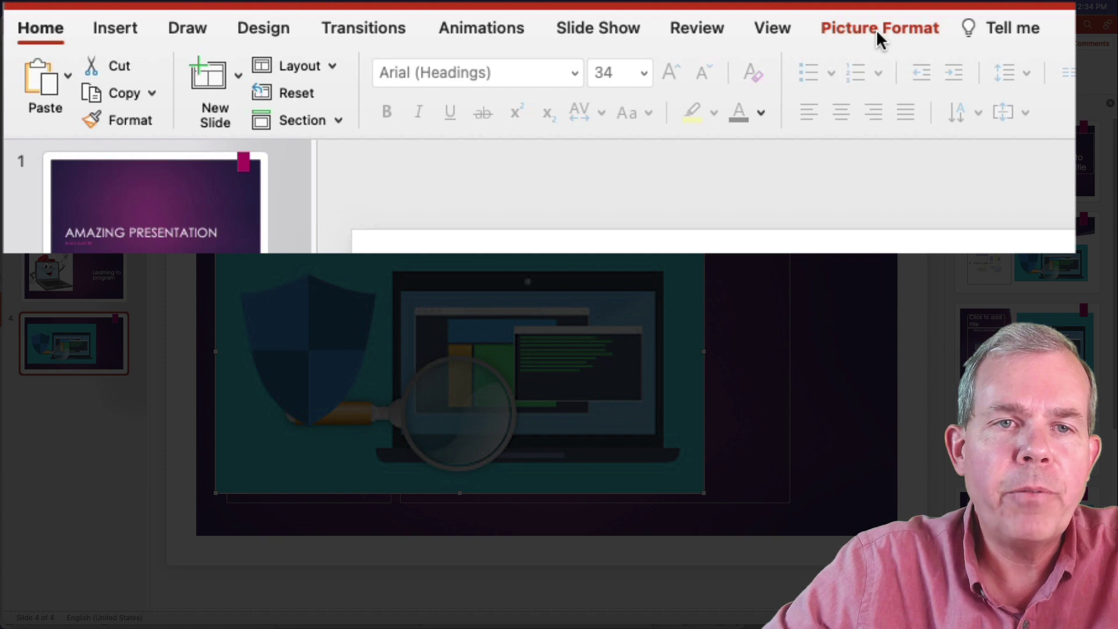
left_click(413, 44)
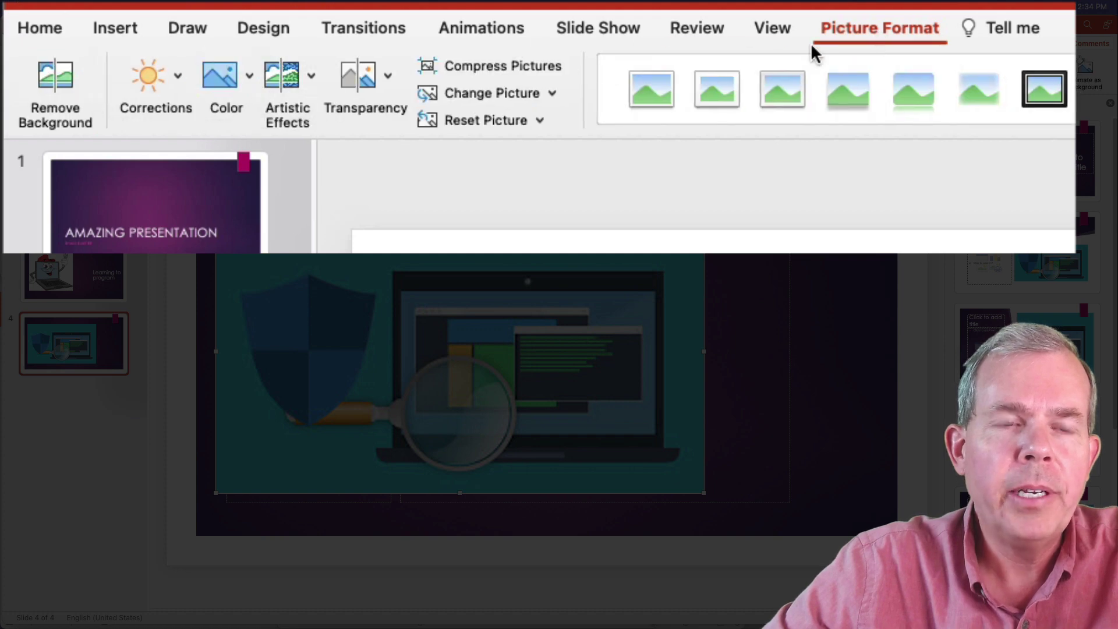
left_click(54, 81)
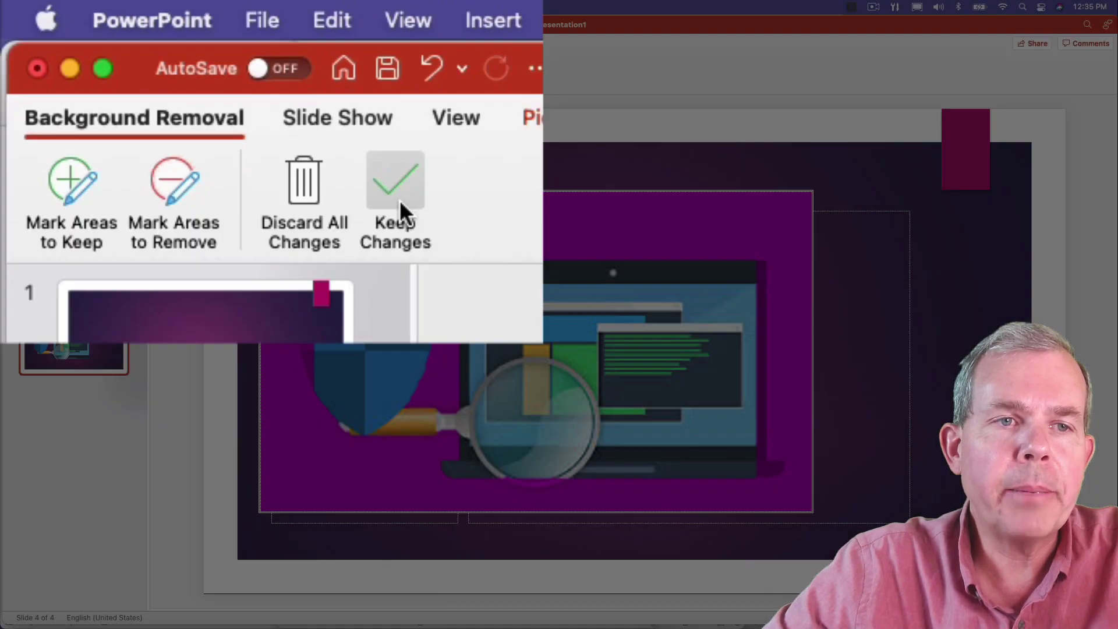
left_click(144, 74)
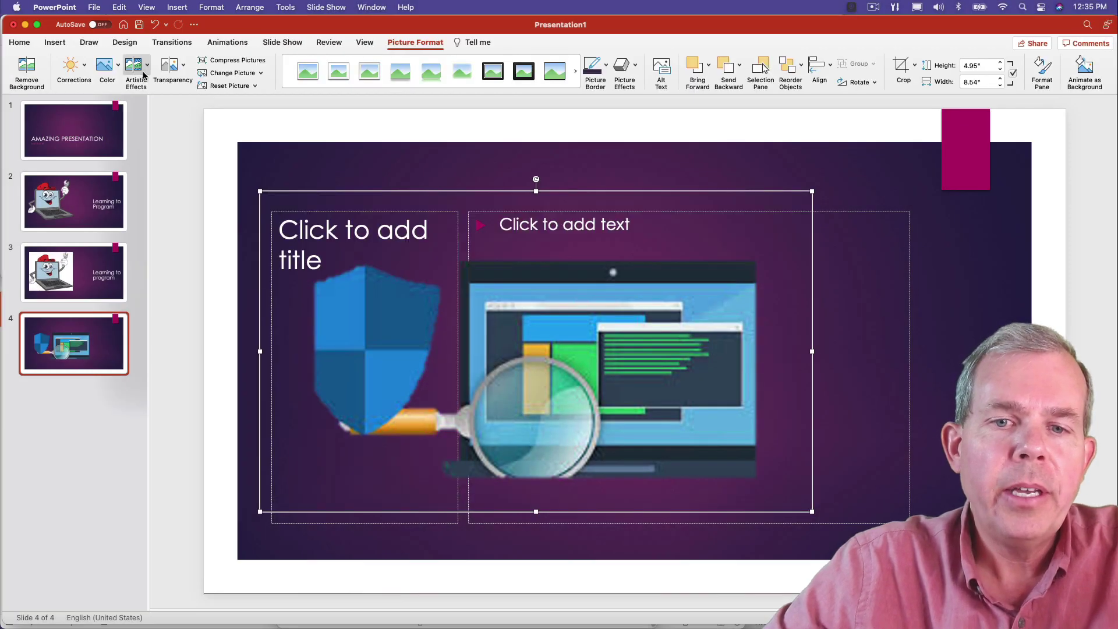
left_click(646, 169)
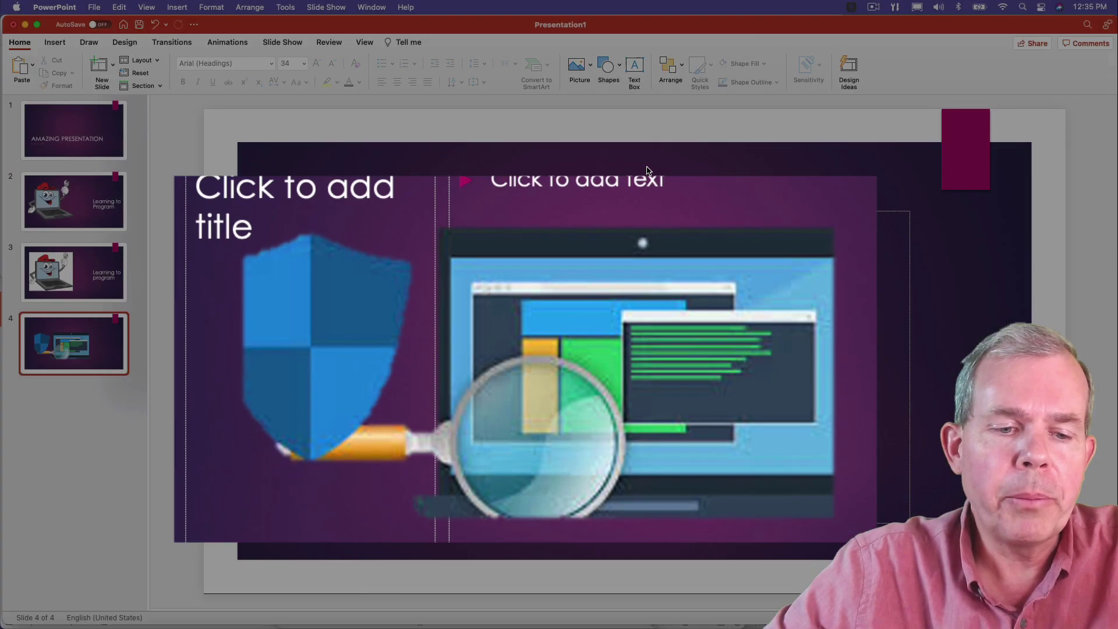
key("super+z")
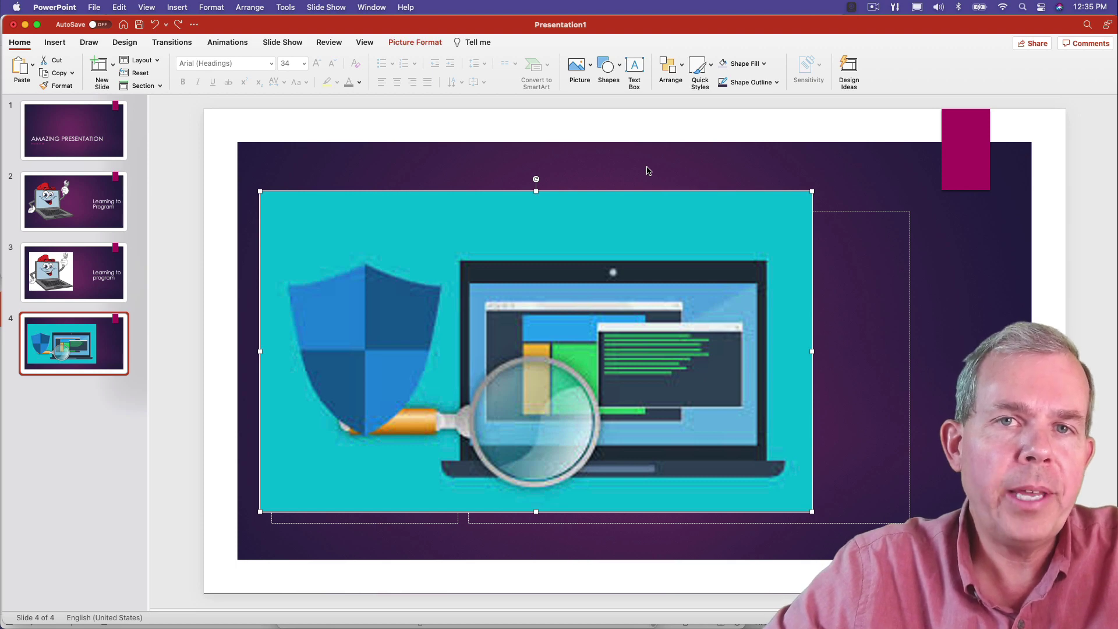
Remove the picture's teal background, marking the laptop's right edge and shield's left side to keep.
left_click(401, 211)
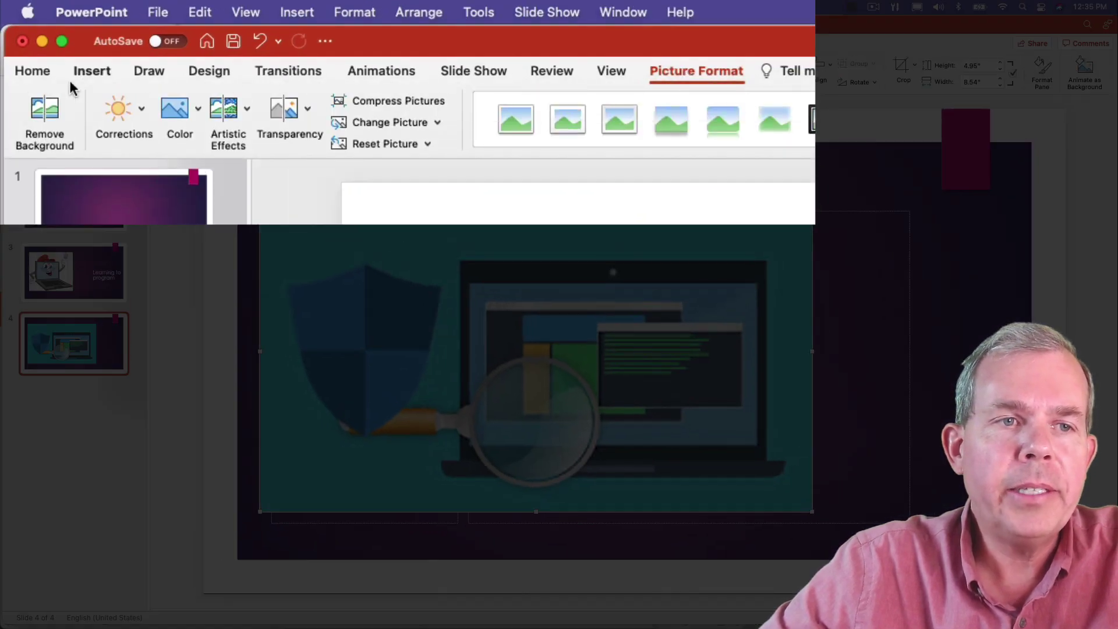
left_click(45, 108)
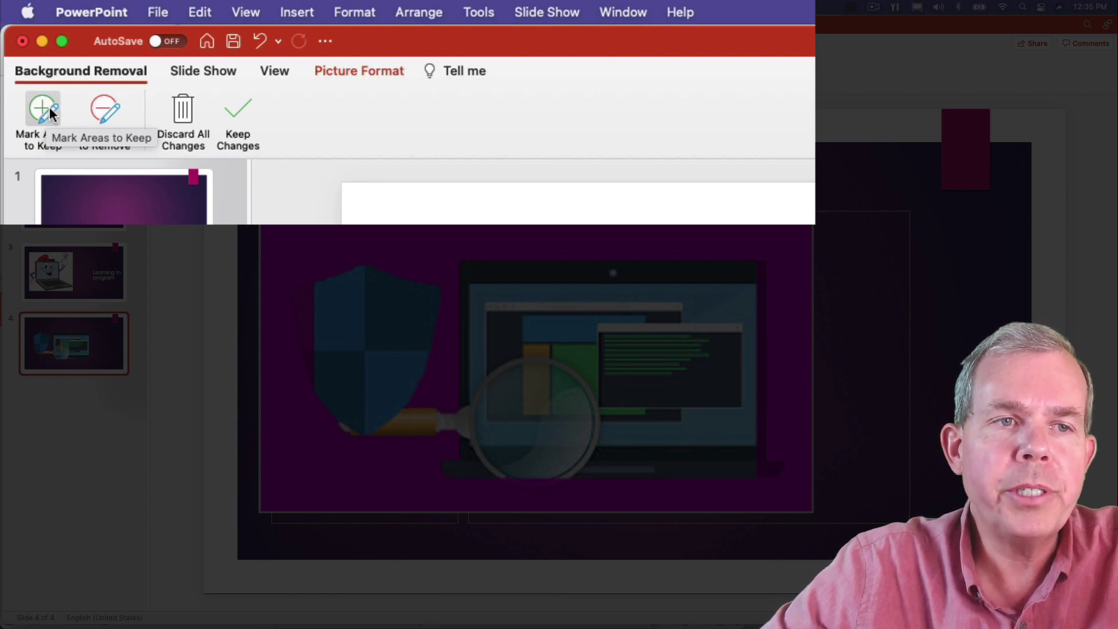
left_click(45, 112)
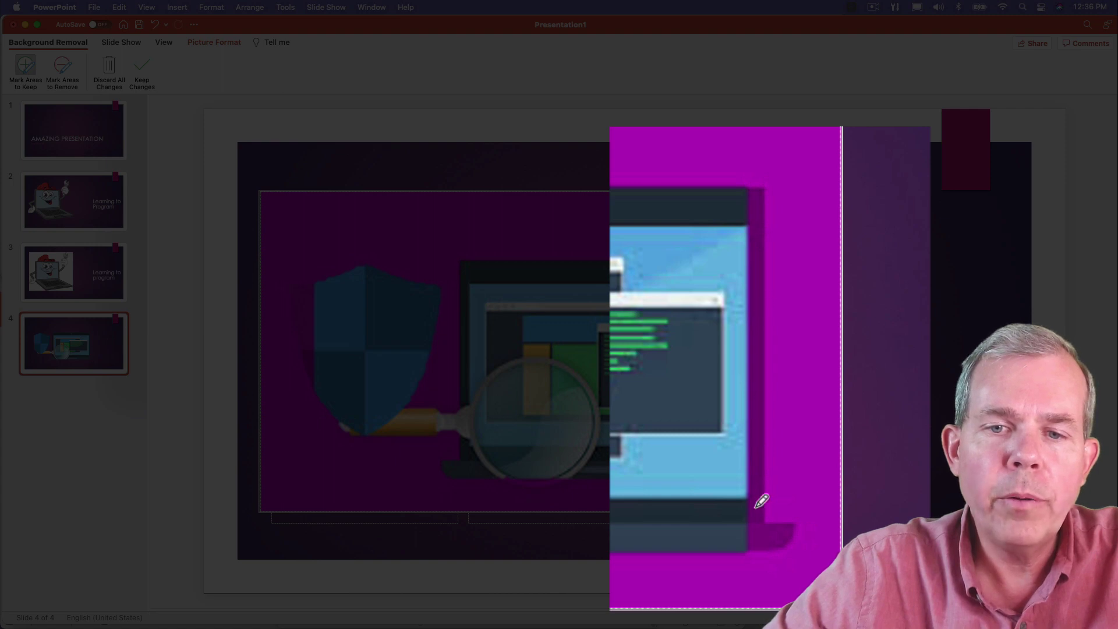
mouse_move(782, 524)
left_mouse_down()
mouse_move(758, 529)
mouse_move(785, 540)
left_mouse_up()
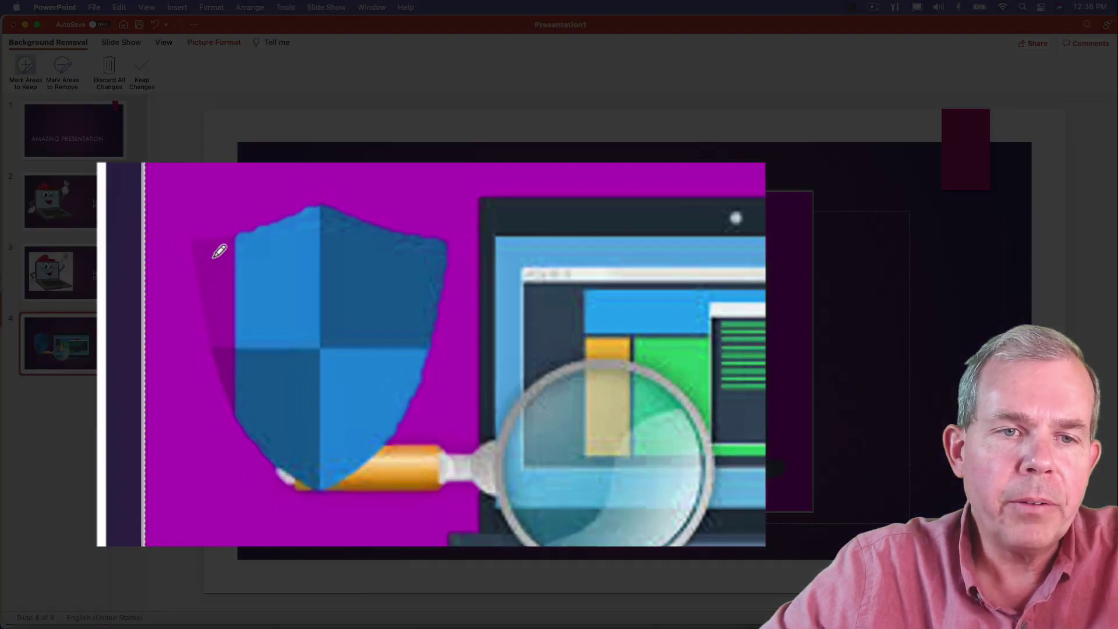
left_click_drag(300, 297, 305, 315)
left_click_drag(222, 286, 222, 286)
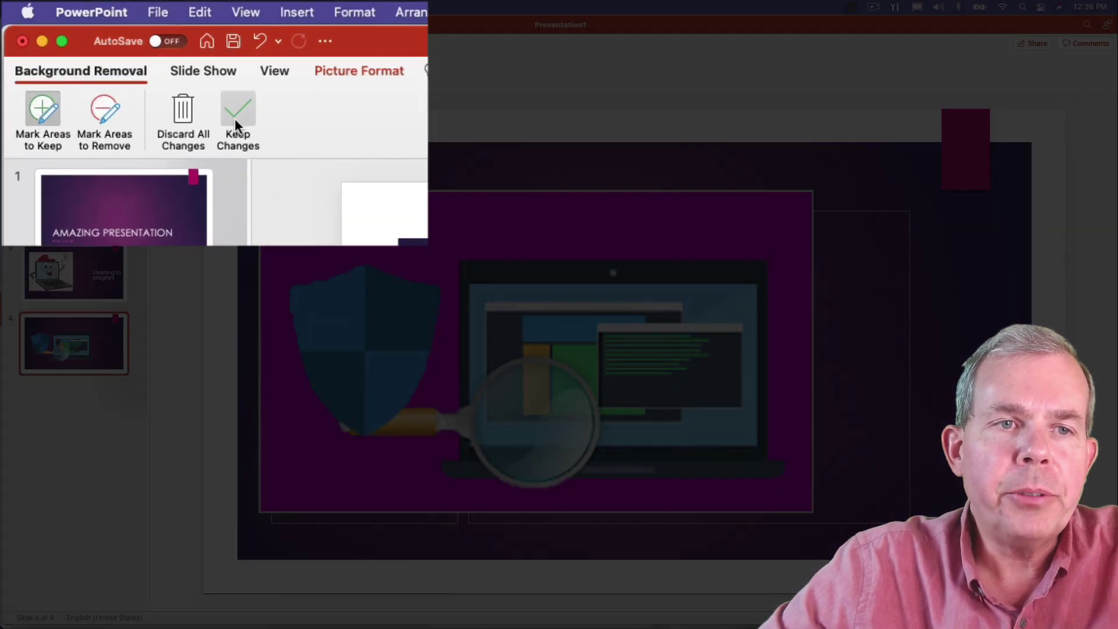
left_click(235, 118)
left_click(350, 171)
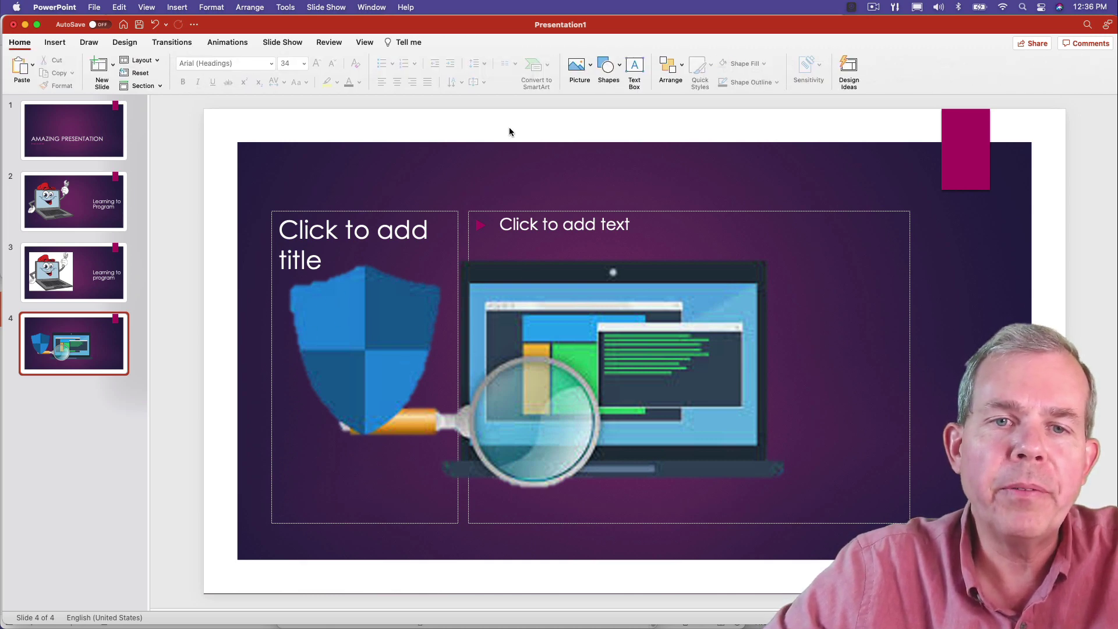
Nudge the laptop picture and draw a magenta rectangle to its right.
mouse_move(533, 285)
left_mouse_down()
mouse_move(608, 260)
mouse_move(616, 187)
mouse_move(547, 245)
mouse_move(540, 282)
left_mouse_up()
left_click(605, 73)
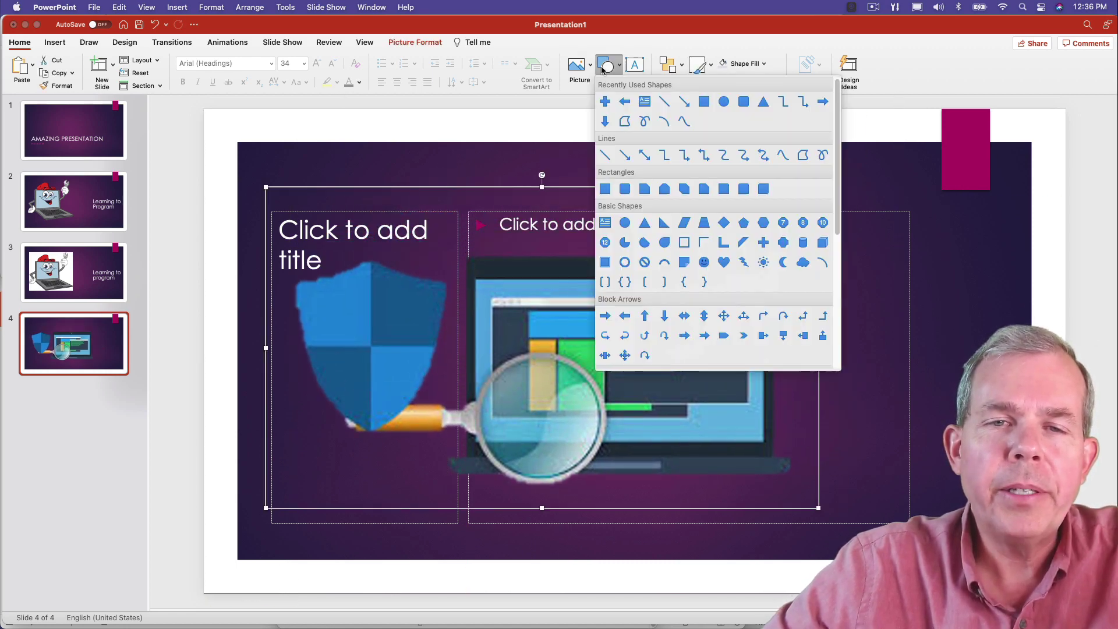
left_click(705, 104)
mouse_move(671, 221)
left_mouse_down()
mouse_move(903, 460)
mouse_move(935, 460)
left_mouse_up()
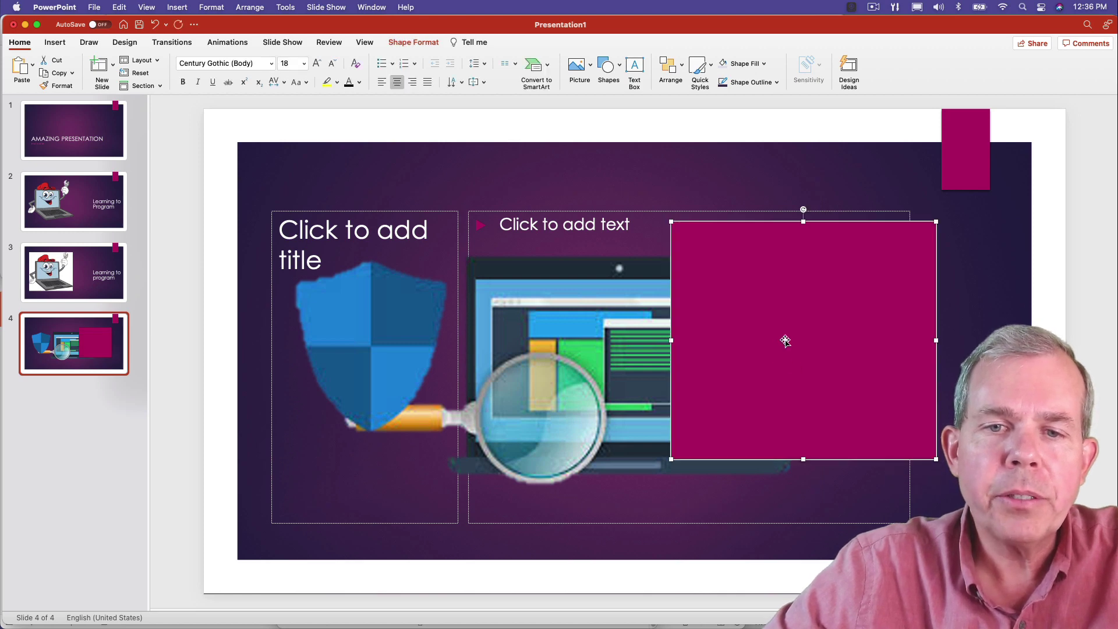
Send the magenta square behind the picture, overlap the picture onto it, and return to slide 1.
right_click(716, 275)
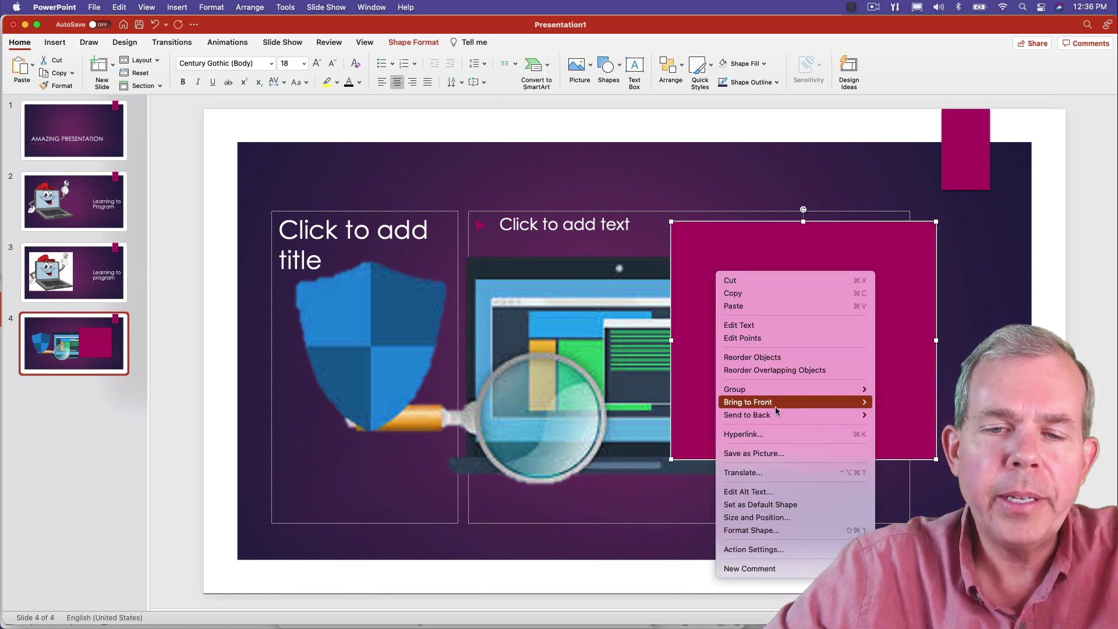
mouse_move(815, 447)
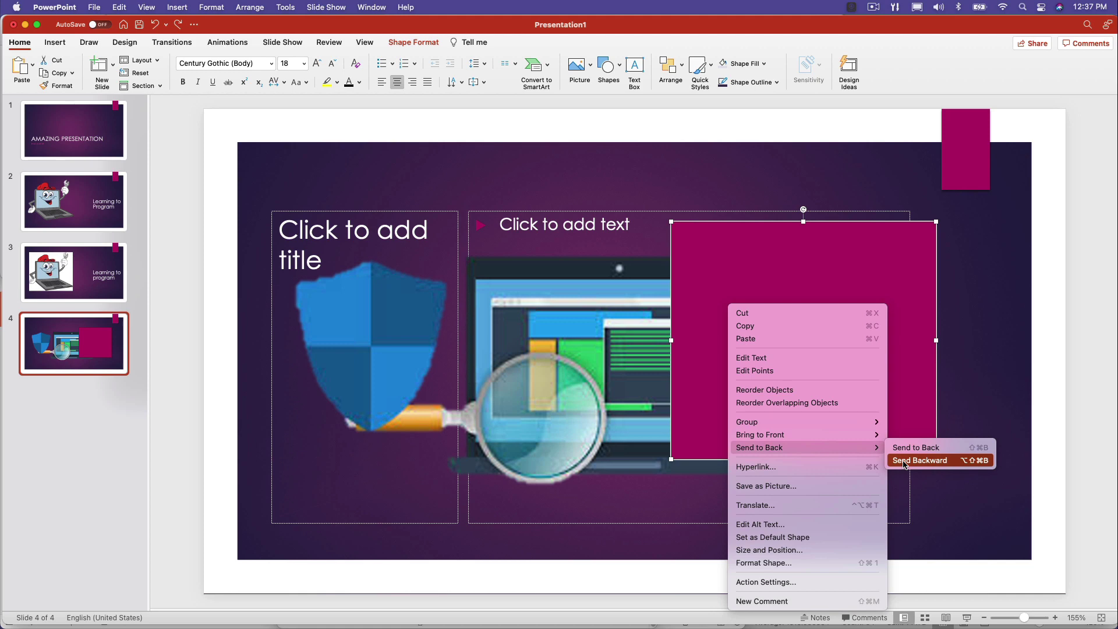
left_click(904, 461)
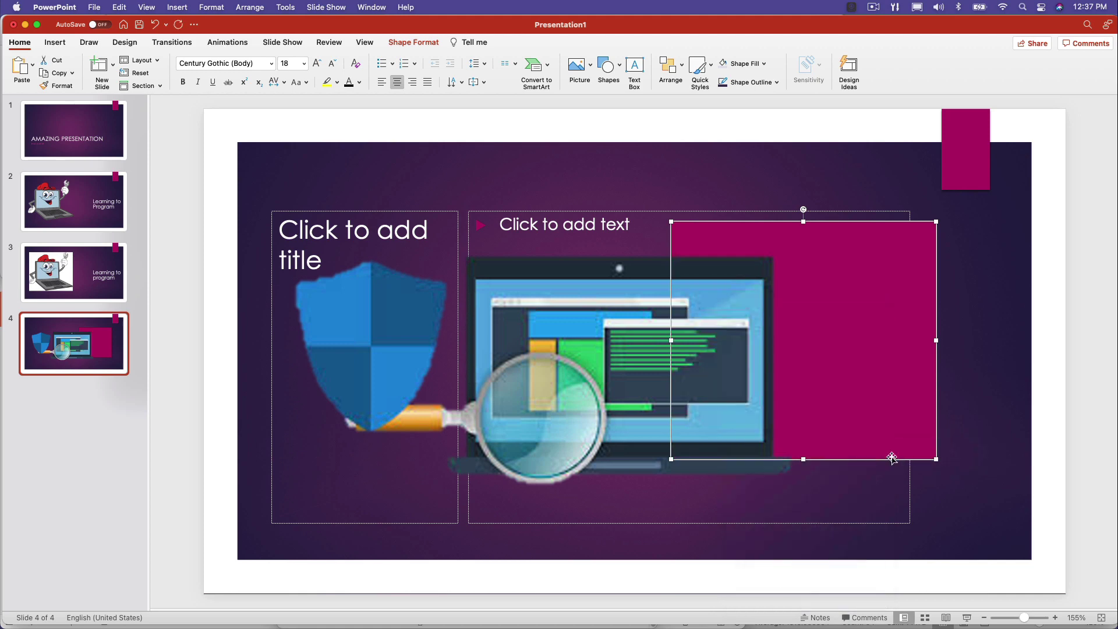
left_click_drag(579, 348, 652, 285)
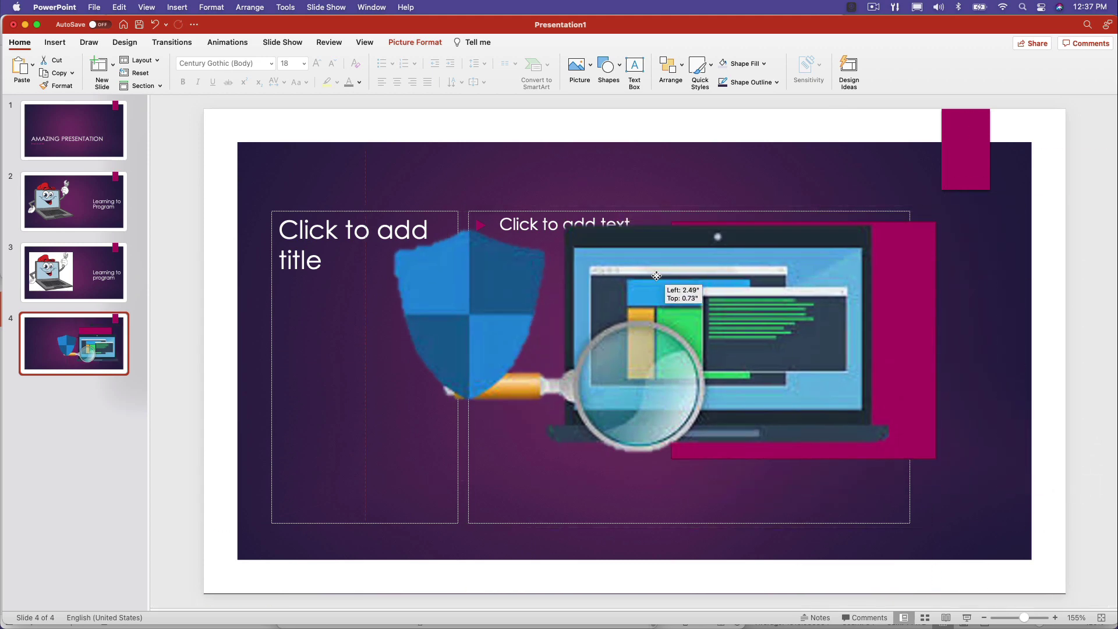
left_click(92, 158)
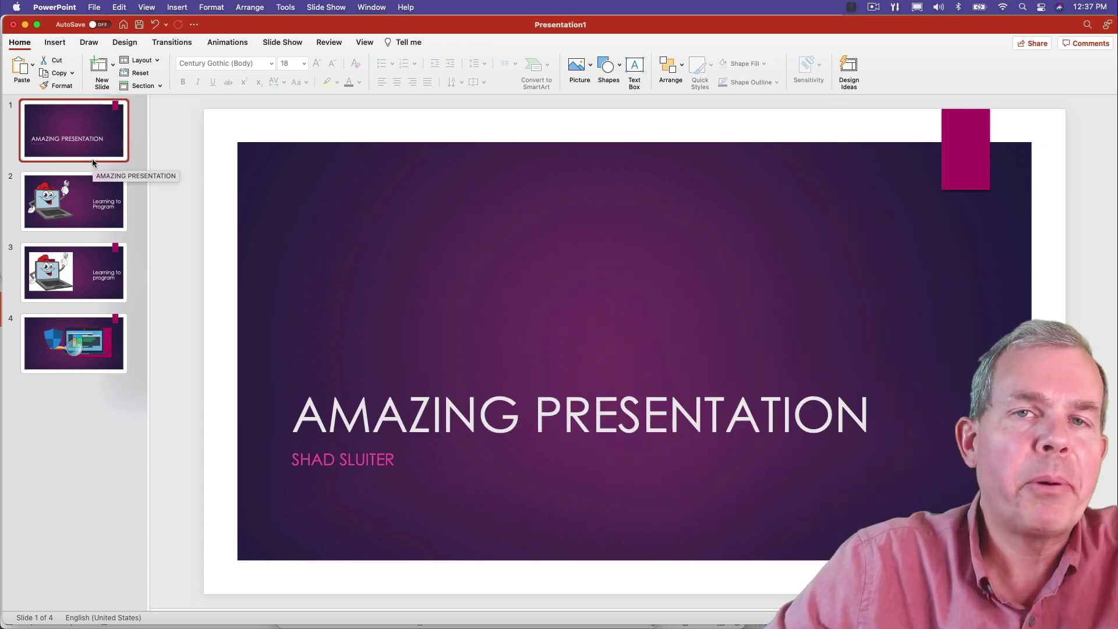